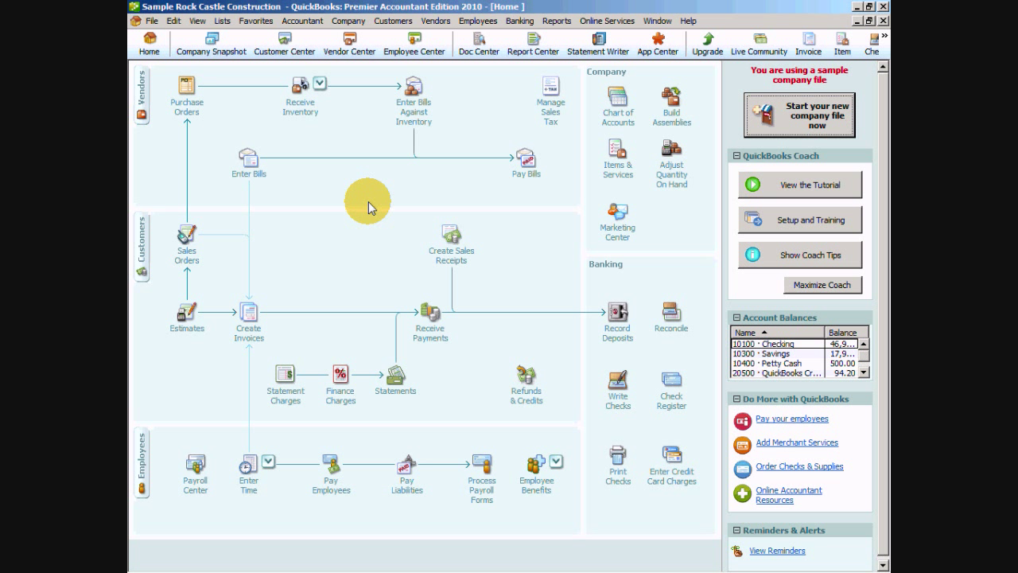
# Step: Open the Company menu in the menu bar
pyautogui.click(348, 21)
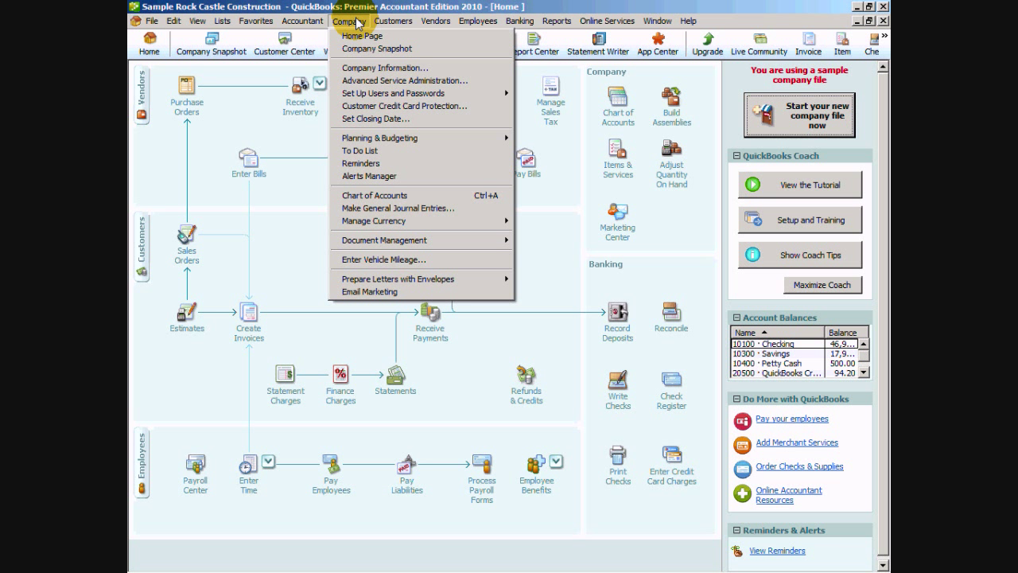
# Step: Open the User List via Company > Set Up Users and Passwords > Set Up Users
pyautogui.moveTo(365, 97)
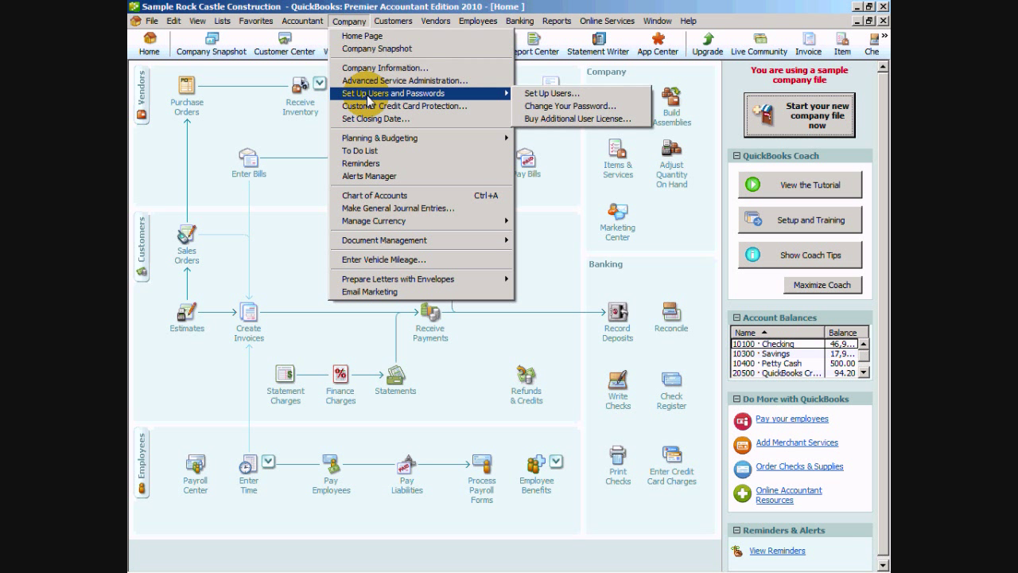
pyautogui.click(557, 94)
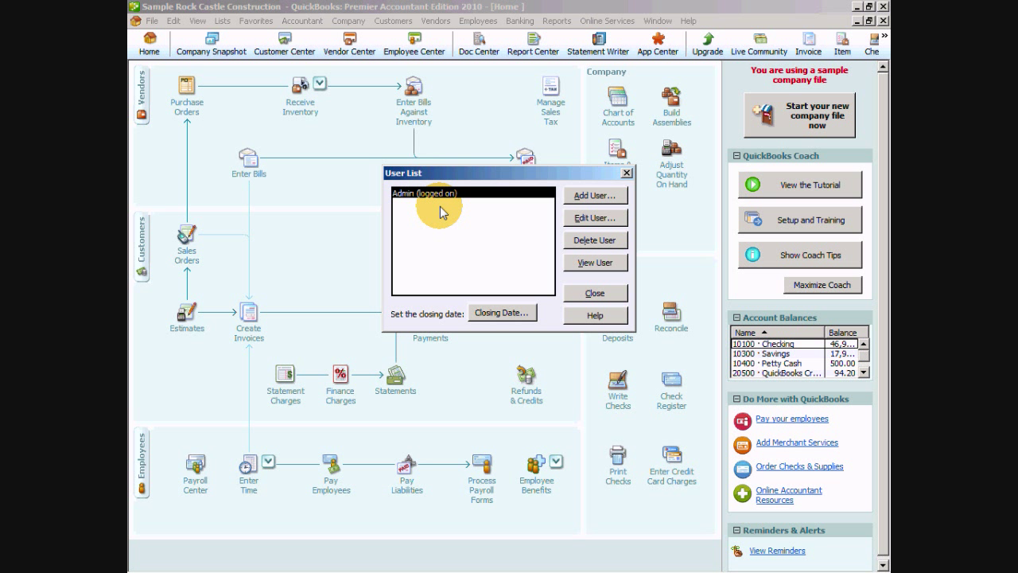
# Step: Add a new user named Jane with a confirmed password and continue to her access options
pyautogui.click(592, 193)
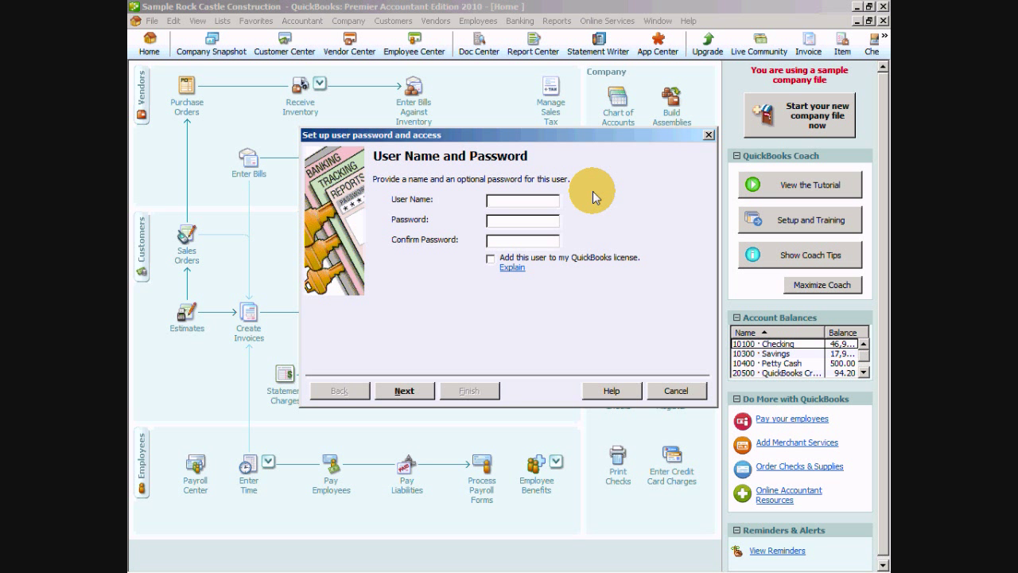
pyautogui.write('Jane')
pyautogui.write('********')
pyautogui.click(404, 390)
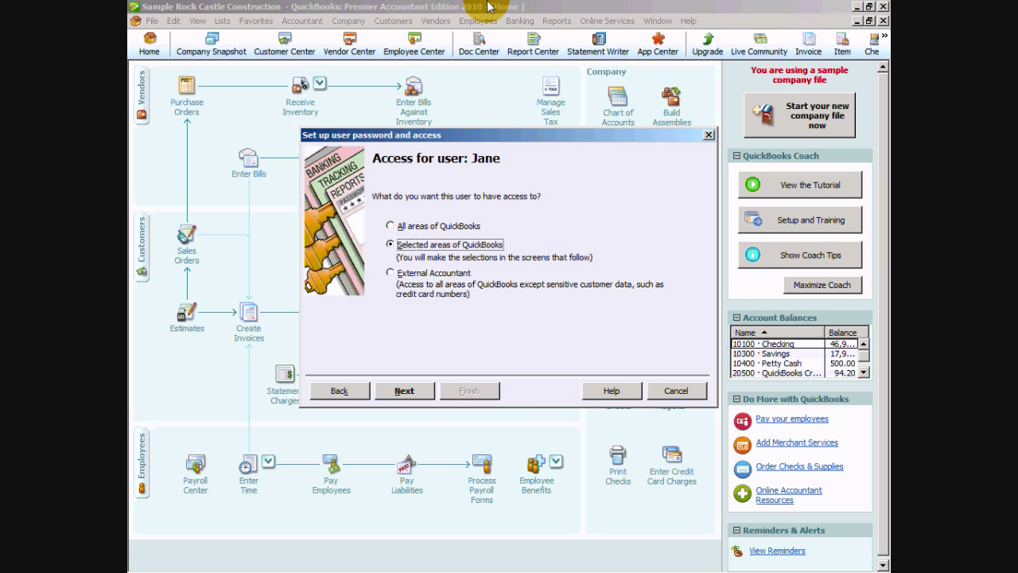
# Step: Select 'All areas of QuickBooks' as Jane's access level
pyautogui.click(453, 228)
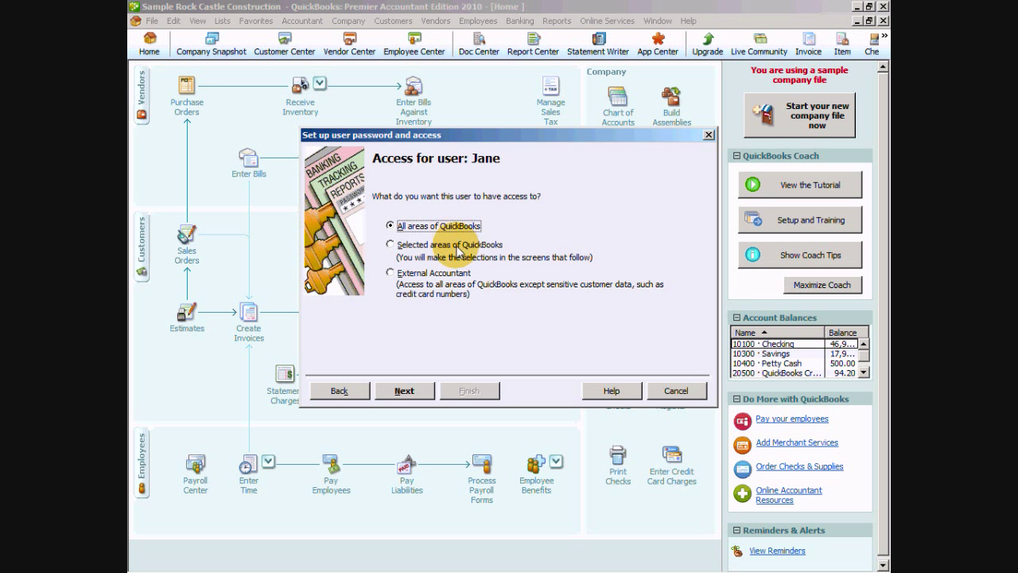
# Step: Confirm Jane's full access and review the summary, then go back and choose 'Selected areas of QuickBooks'
pyautogui.click(420, 393)
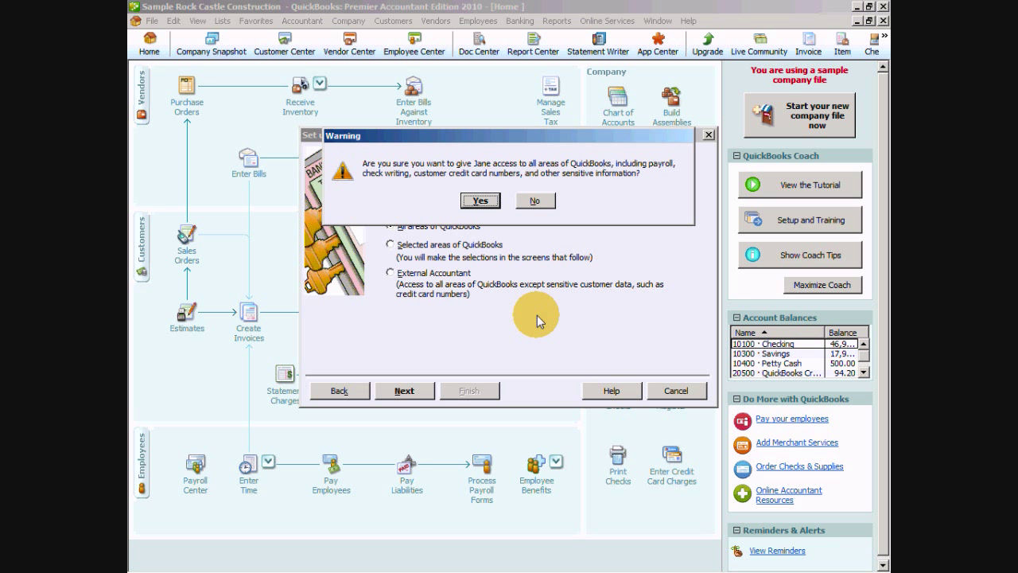
pyautogui.click(481, 200)
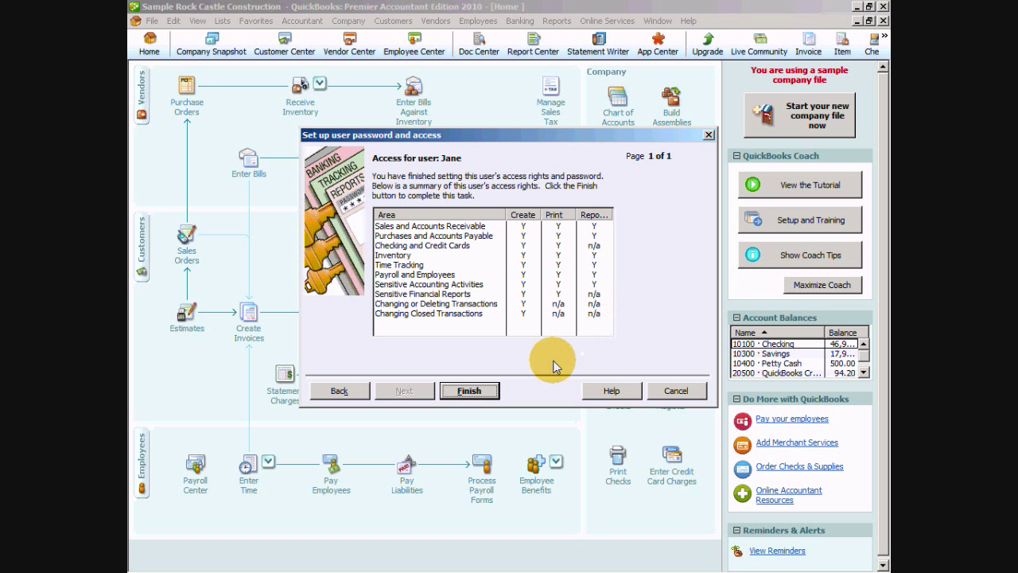
pyautogui.click(338, 398)
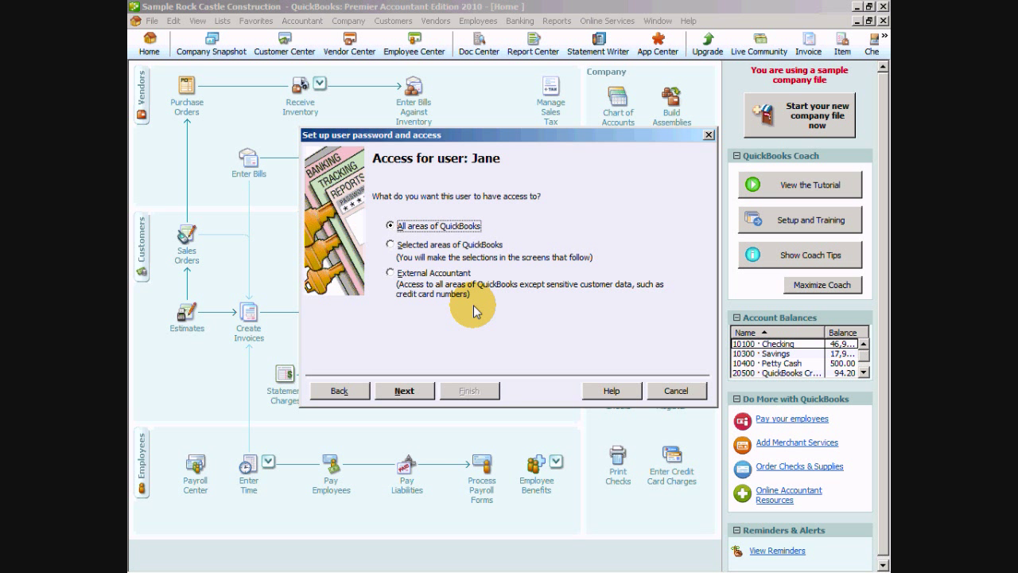
pyautogui.click(390, 245)
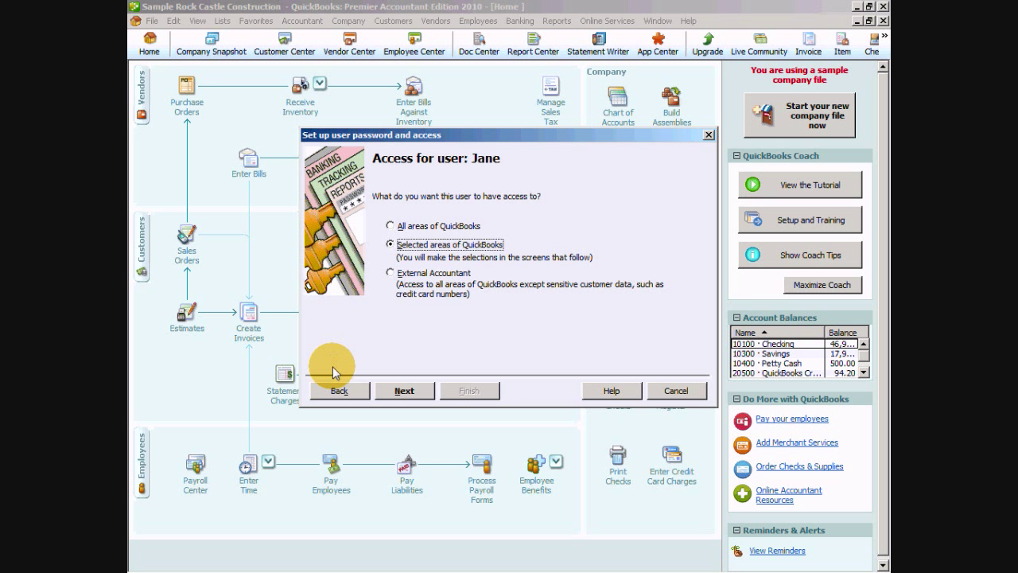
# Step: Advance to page 1 of 10, Sales and Accounts Receivable permissions
pyautogui.click(405, 391)
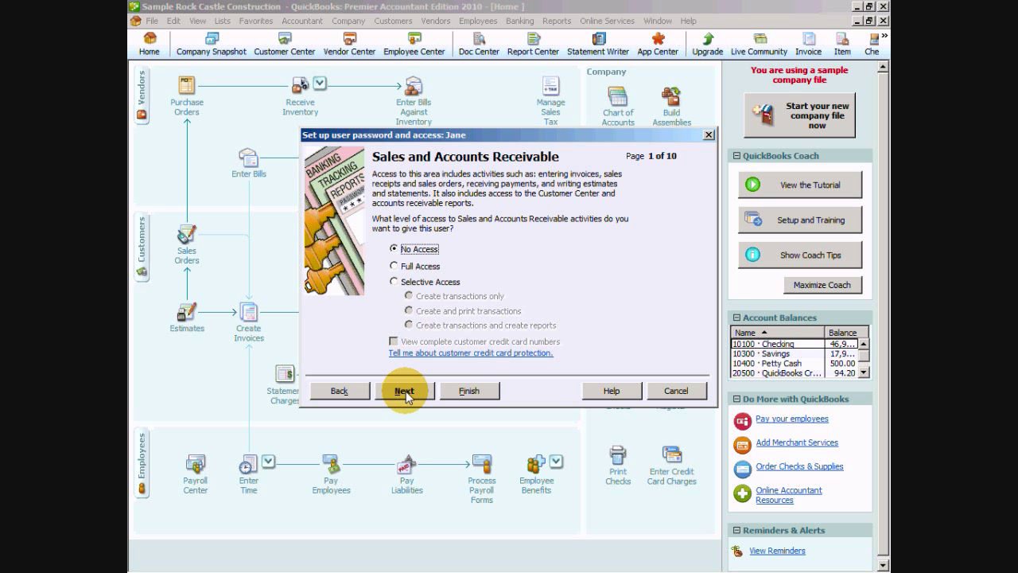
# Step: Give Jane Selective Access to Sales and Accounts Receivable with 'Create and print transactions'
pyautogui.click(394, 282)
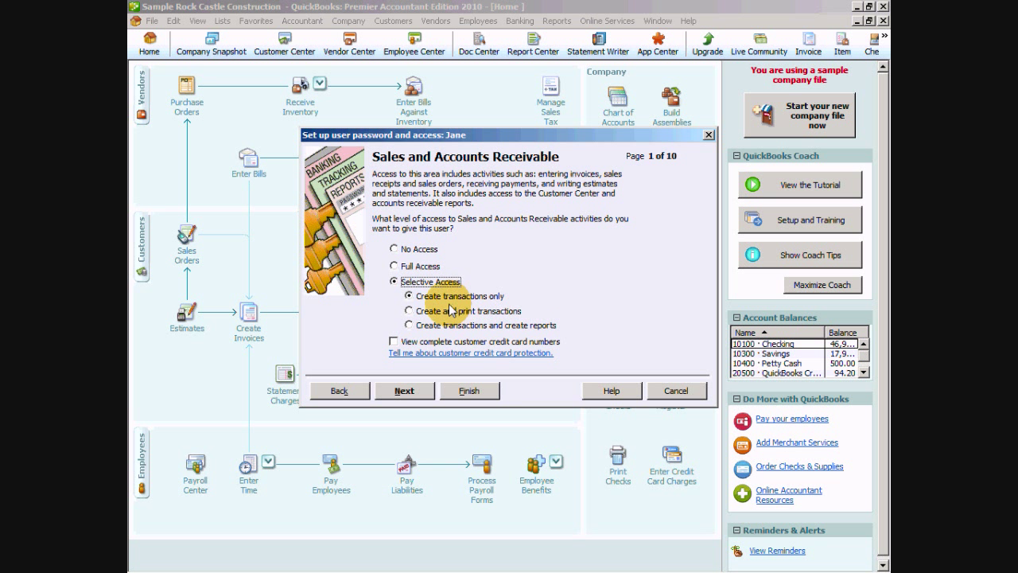
pyautogui.click(409, 311)
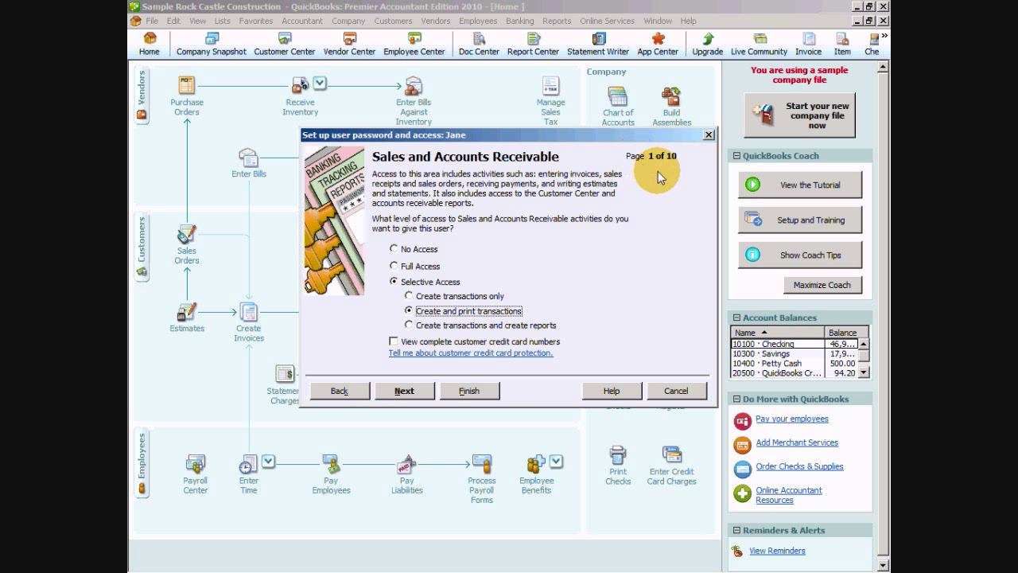
pyautogui.click(407, 390)
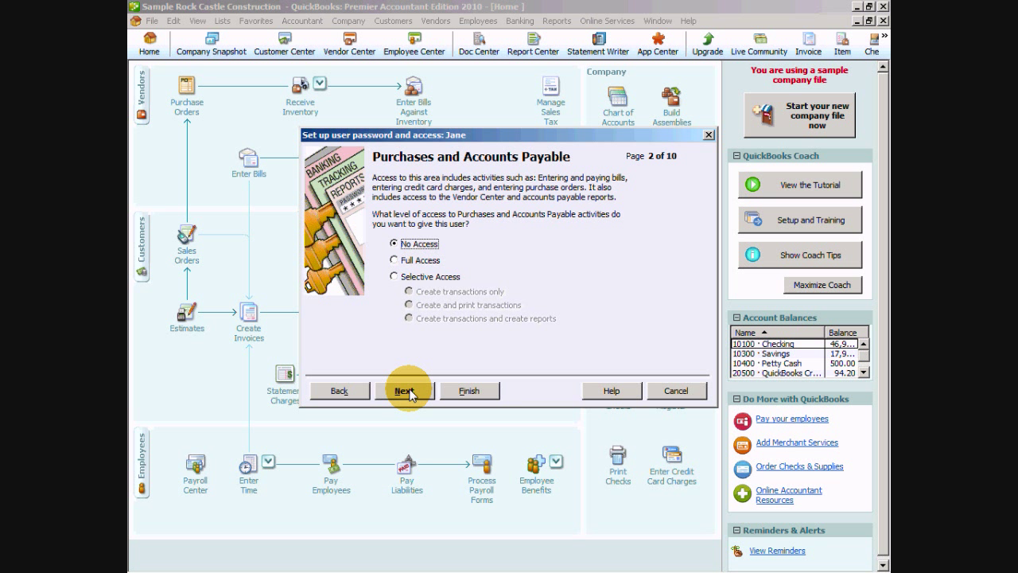
# Step: Leave Purchases, Checking and Inventory unchanged; set Time Tracking to Selective Access, create and print transactions
pyautogui.click(408, 392)
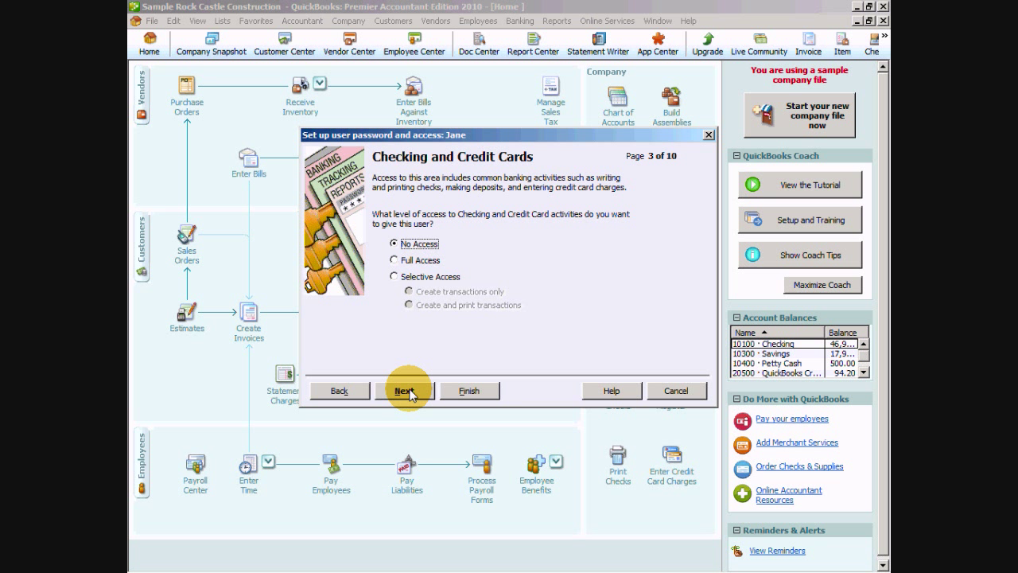
pyautogui.click(407, 391)
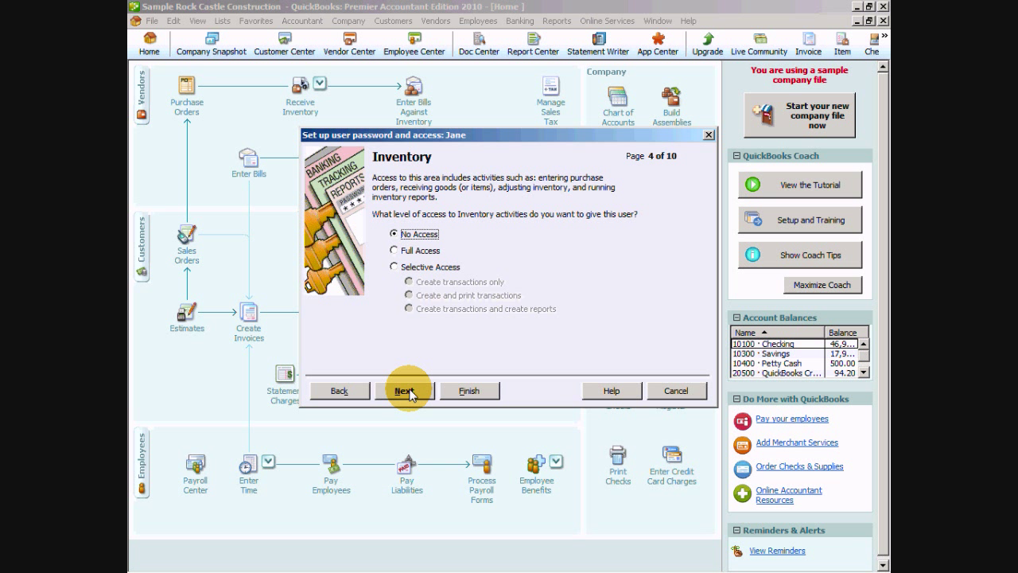
pyautogui.click(406, 390)
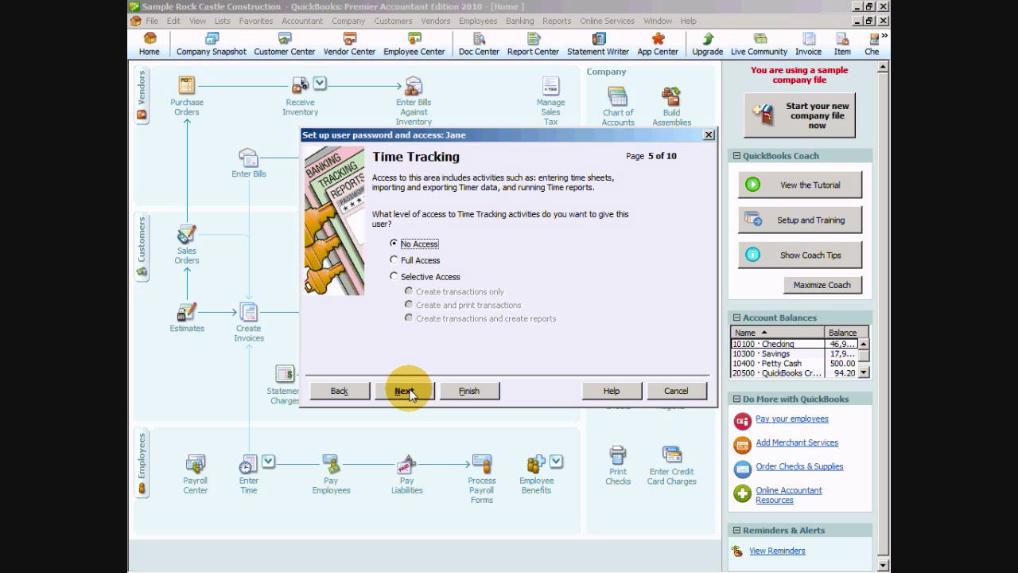
pyautogui.click(407, 278)
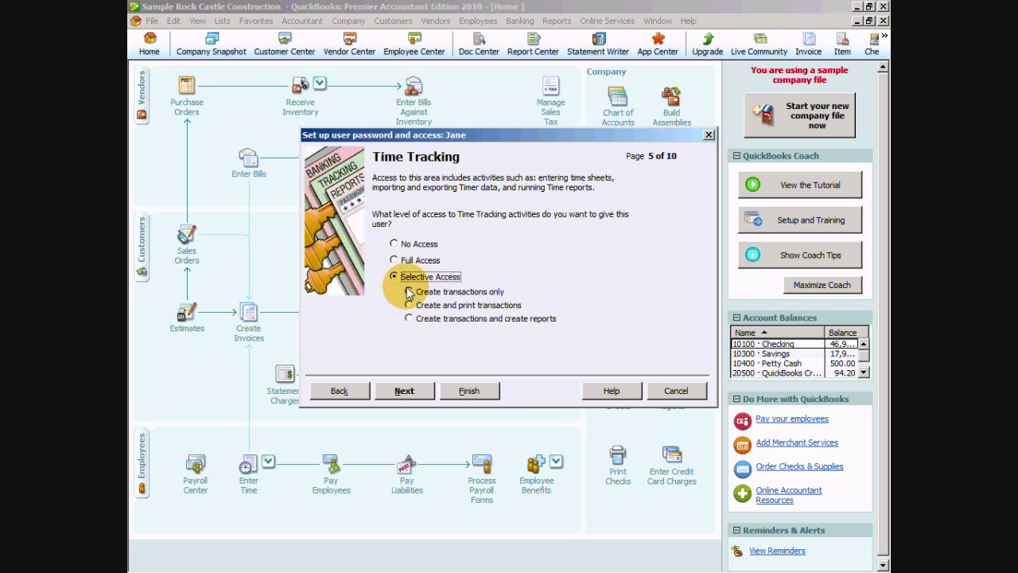
pyautogui.click(409, 305)
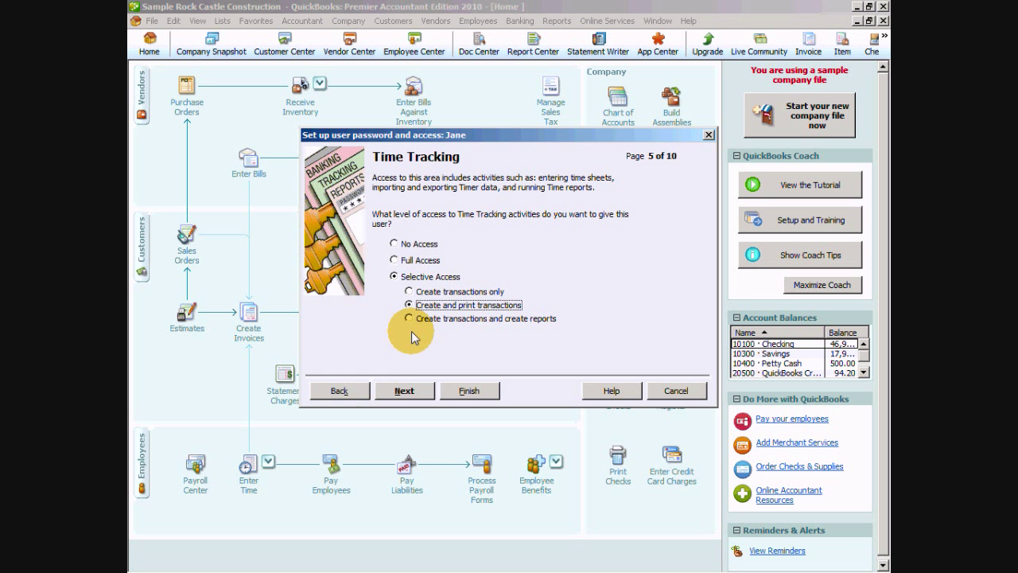
# Step: Leave Payroll and sensitive accounting at No Access, keep transaction-editing defaults, and finish Jane's setup
pyautogui.click(404, 391)
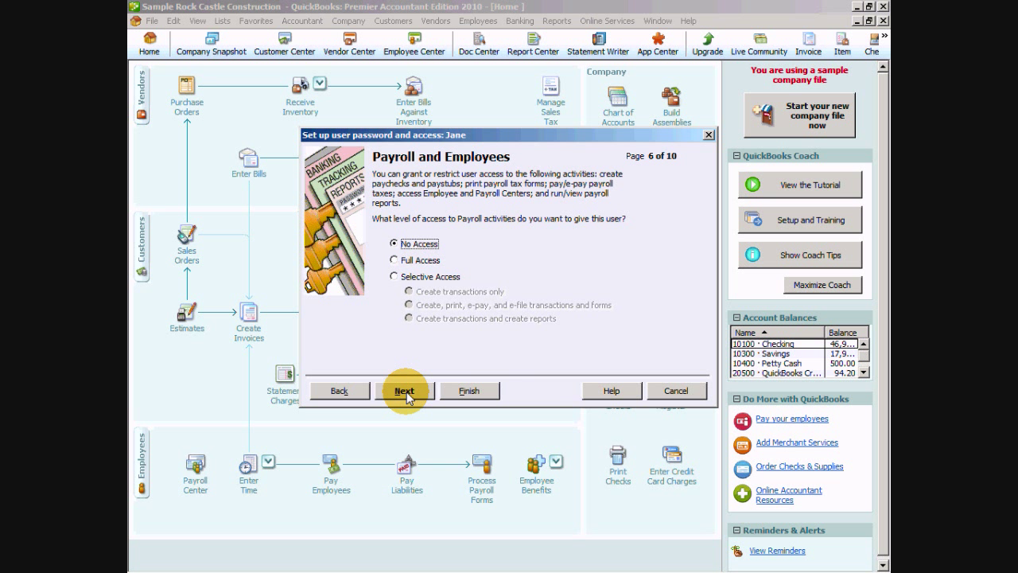
pyautogui.click(406, 390)
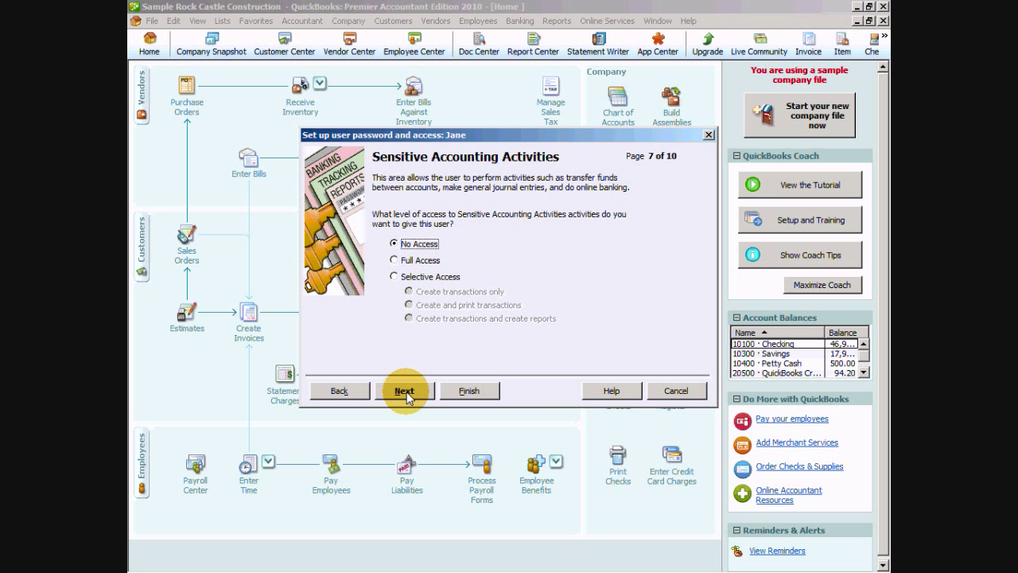
pyautogui.click(406, 392)
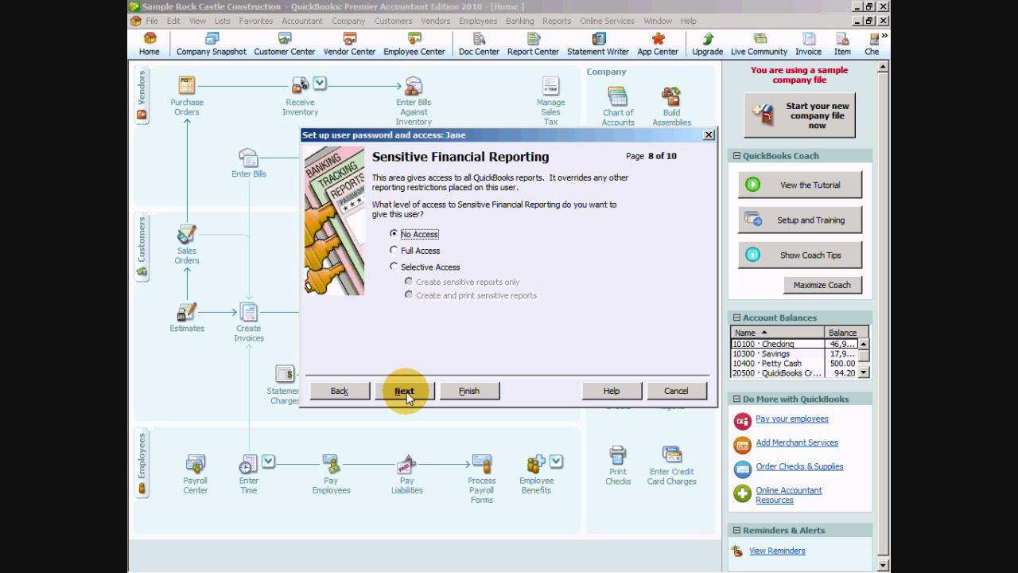
pyautogui.click(406, 392)
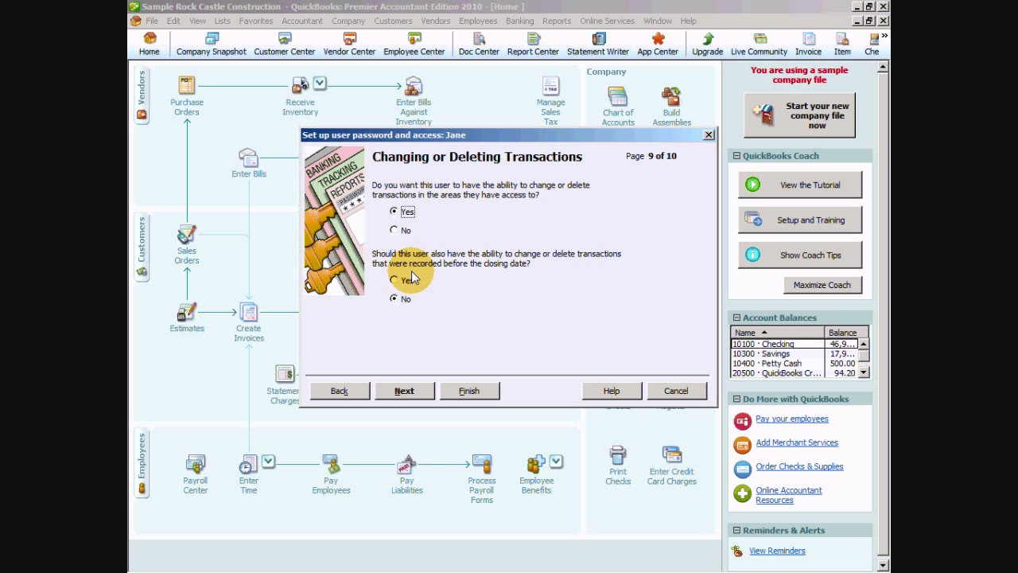
pyautogui.click(405, 391)
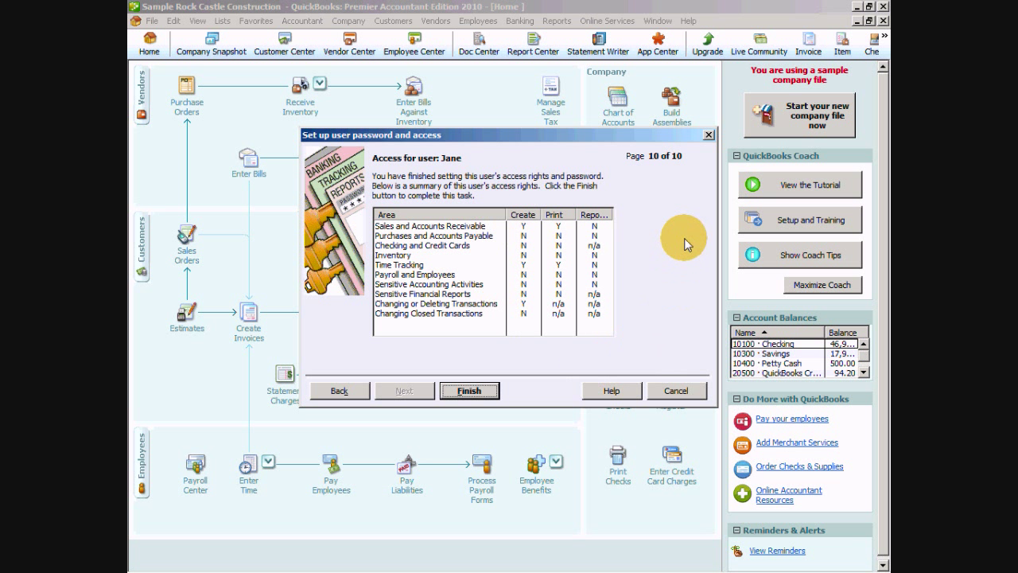
pyautogui.click(478, 391)
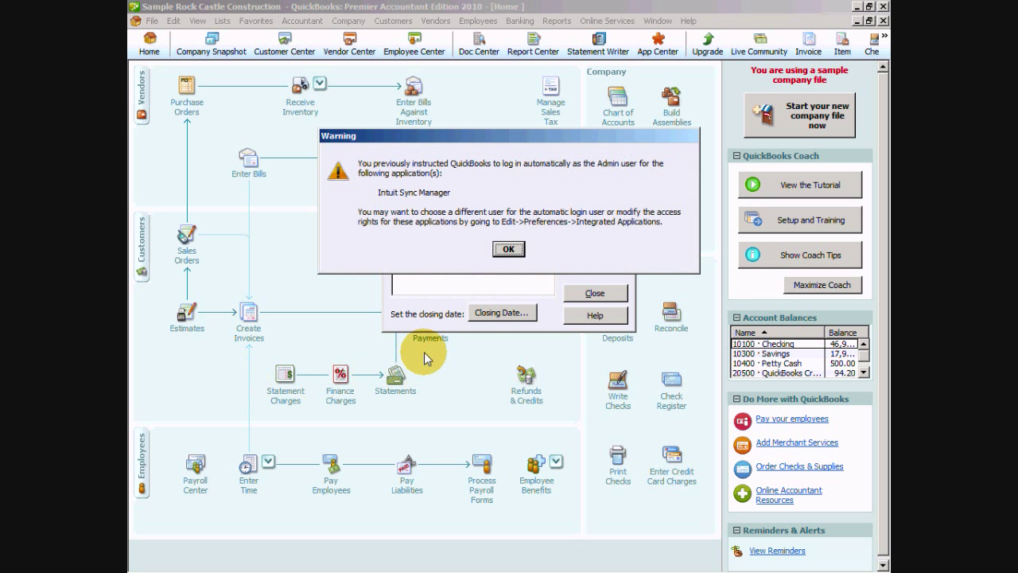
# Step: Dismiss the Admin-login warning and pick 11/30/2013 as the closing date
pyautogui.click(508, 249)
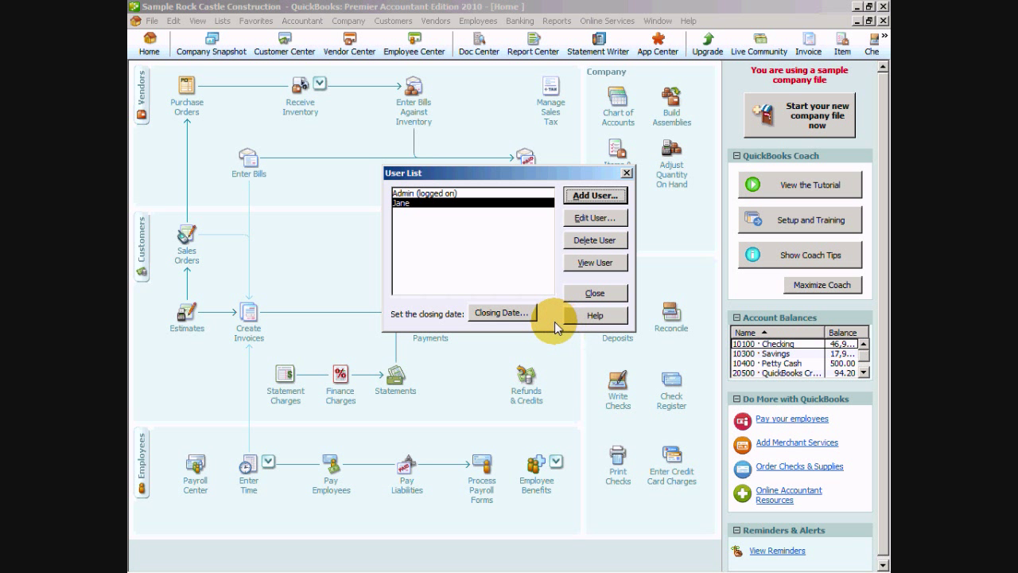
pyautogui.click(499, 313)
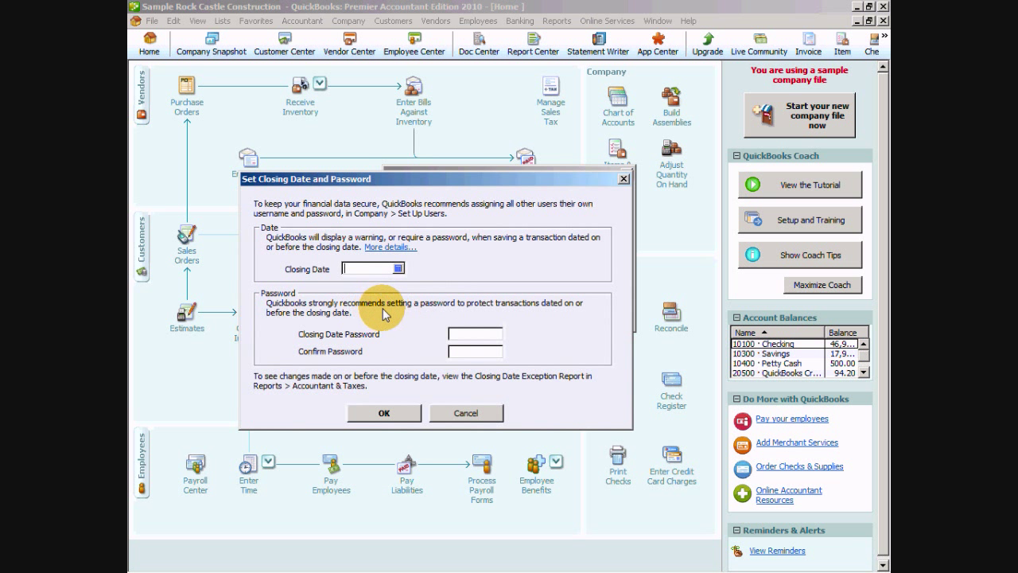
pyautogui.click(397, 268)
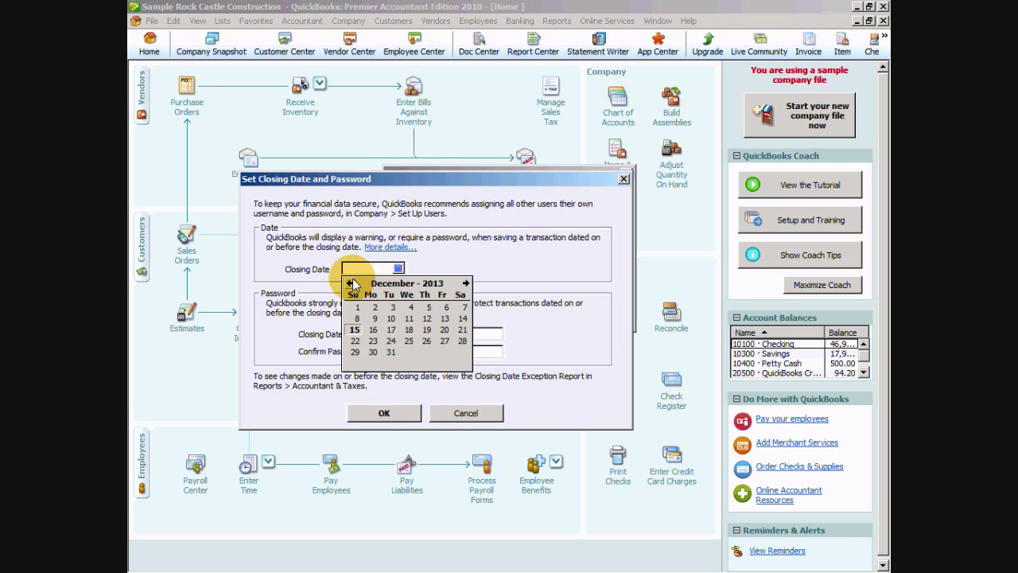
pyautogui.click(350, 283)
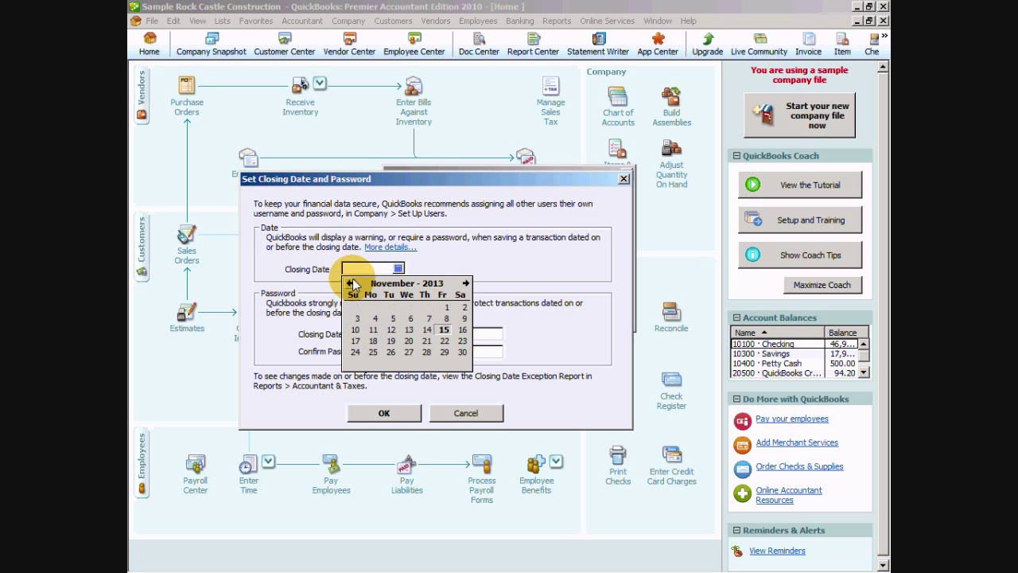
pyautogui.click(463, 354)
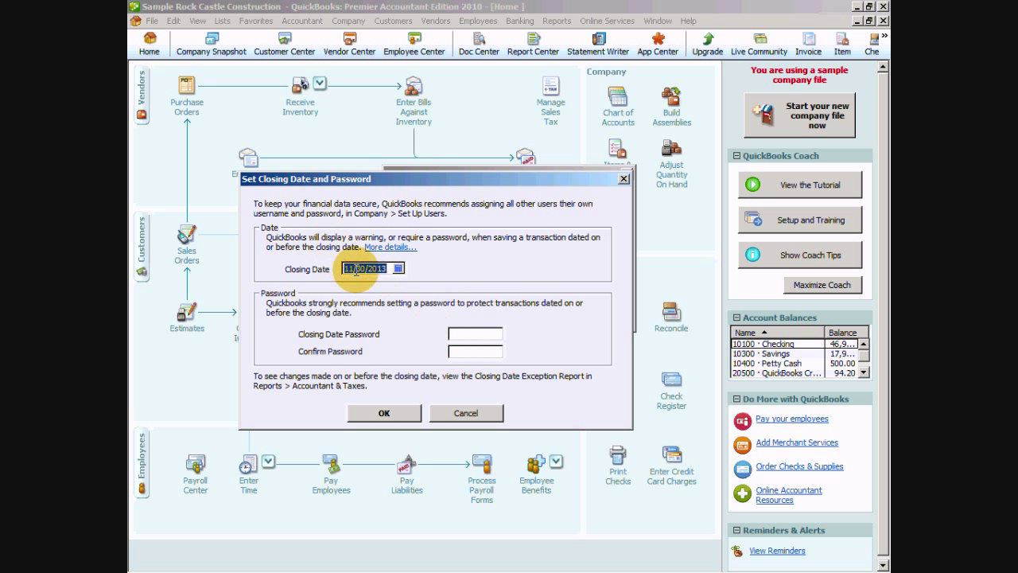
# Step: Enter and confirm the closing-date password, save it, and close the User List
pyautogui.click(460, 334)
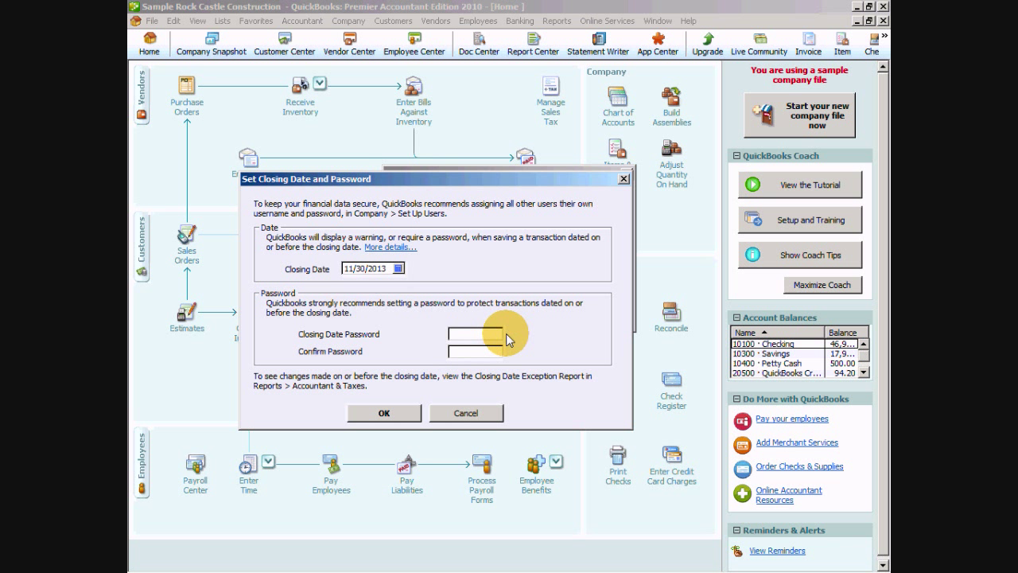
pyautogui.write('****')
pyautogui.press('Tab')
pyautogui.write('****')
pyautogui.click(396, 414)
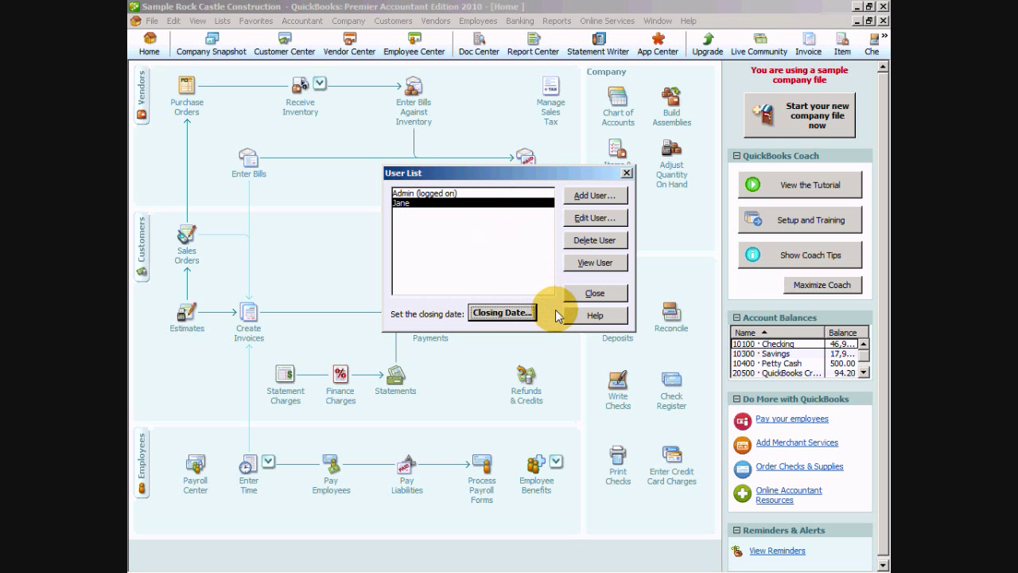
pyautogui.click(595, 293)
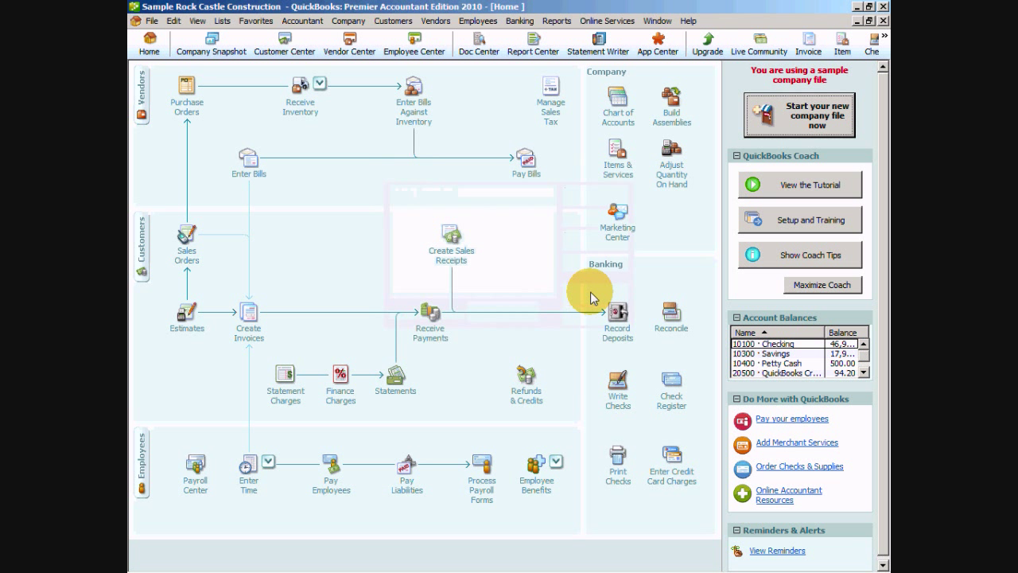
# Step: Run the Accountant & Taxes Audit Trail report listing today's entered and modified transactions
pyautogui.click(554, 22)
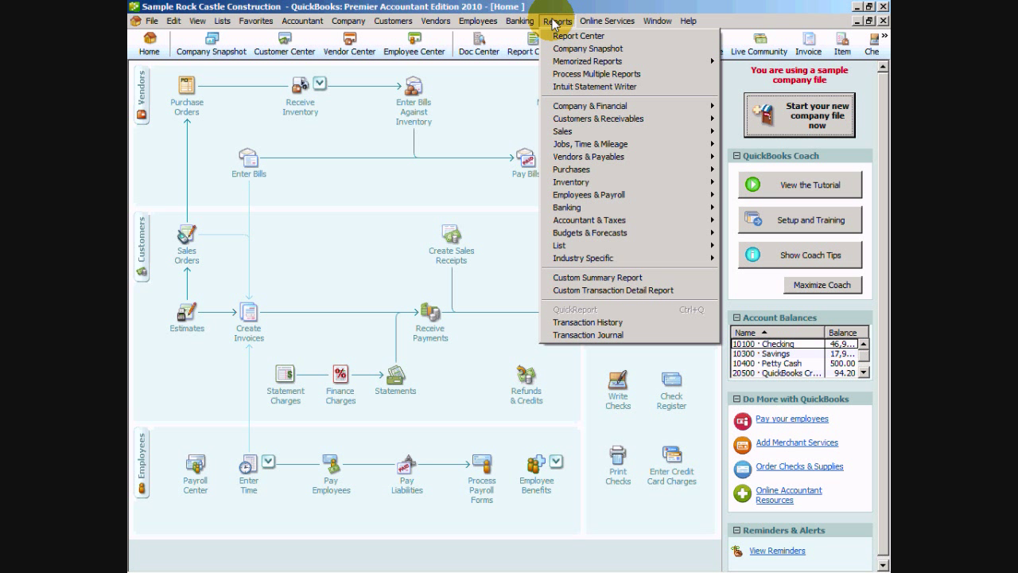
pyautogui.moveTo(625, 219)
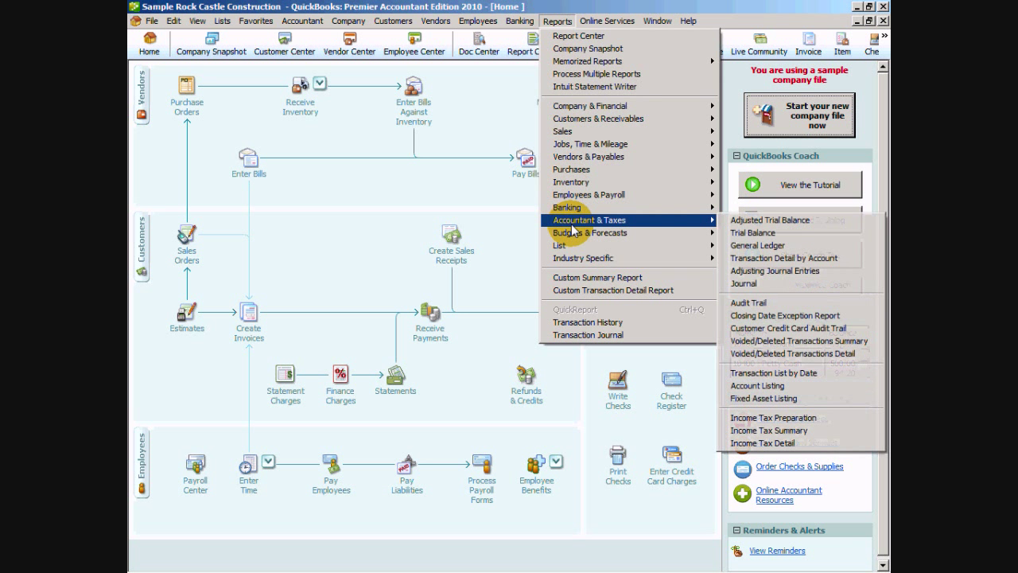
pyautogui.click(768, 305)
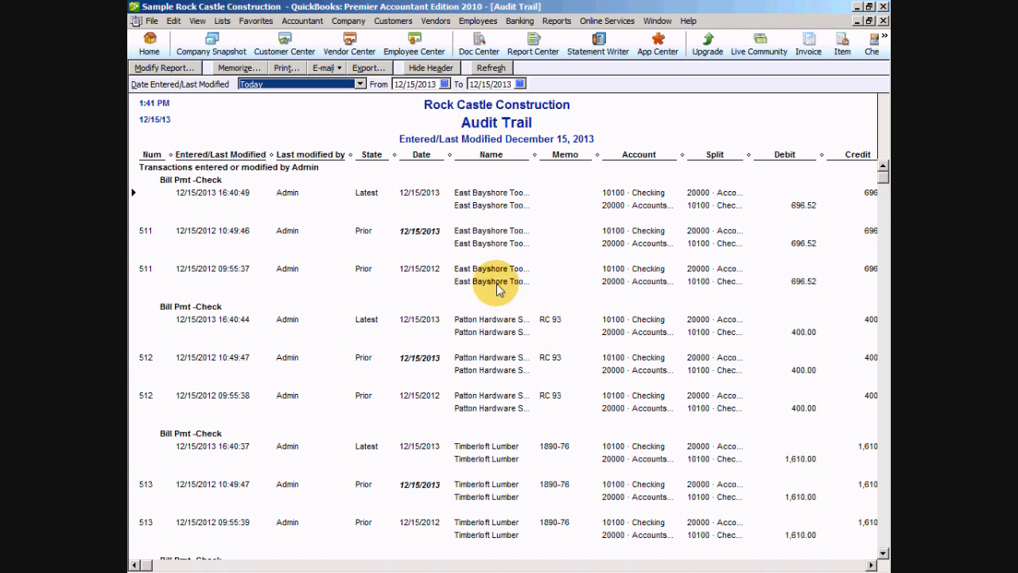
pyautogui.click(872, 565)
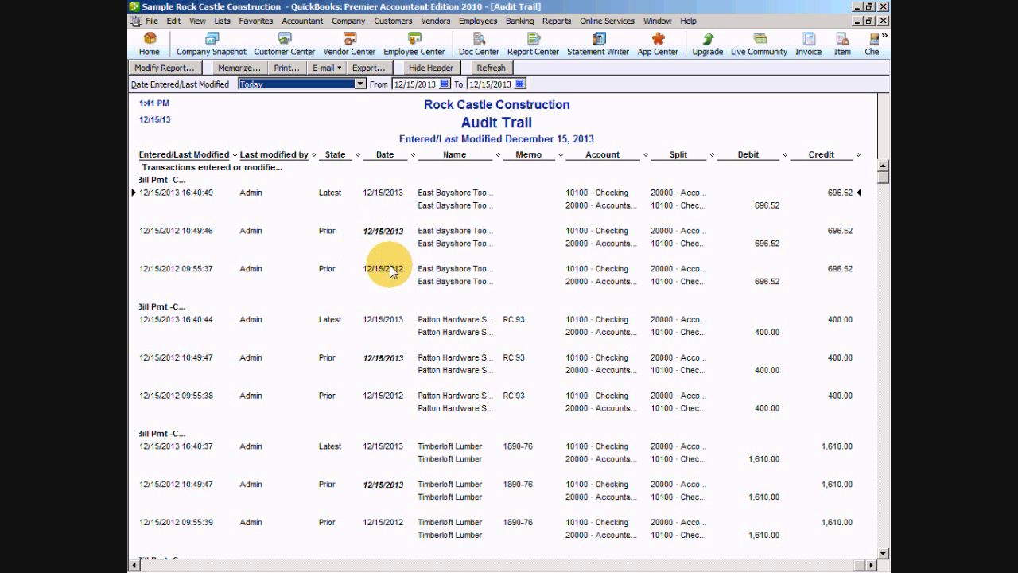
pyautogui.moveTo(136, 568)
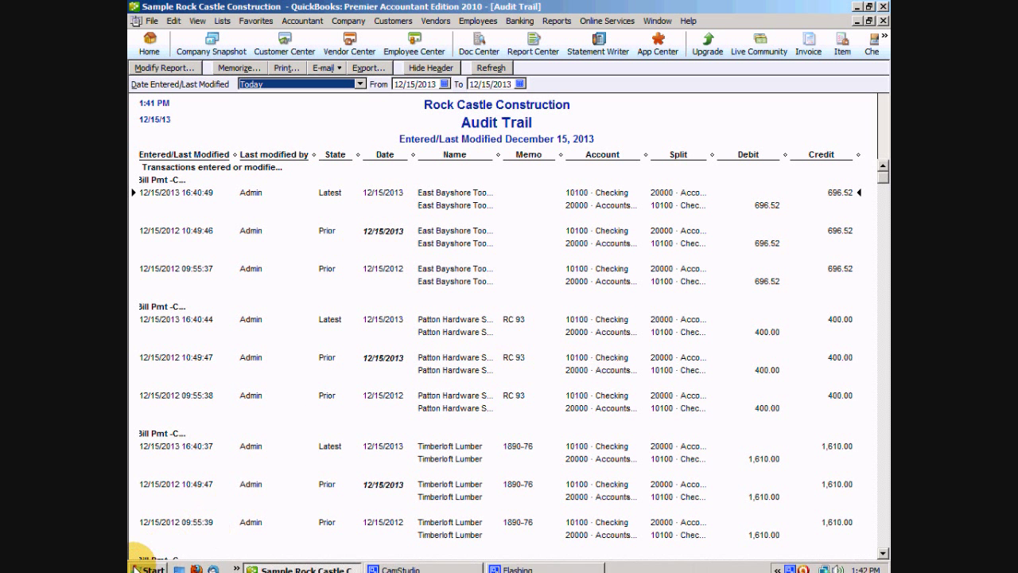
pyautogui.click(134, 565)
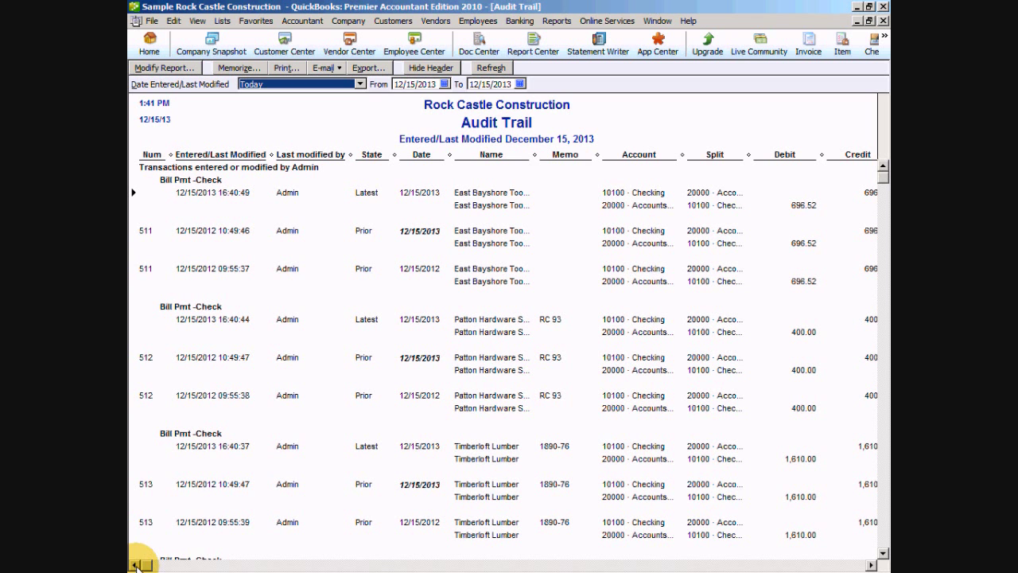
pyautogui.scroll(-2, 286, 318)
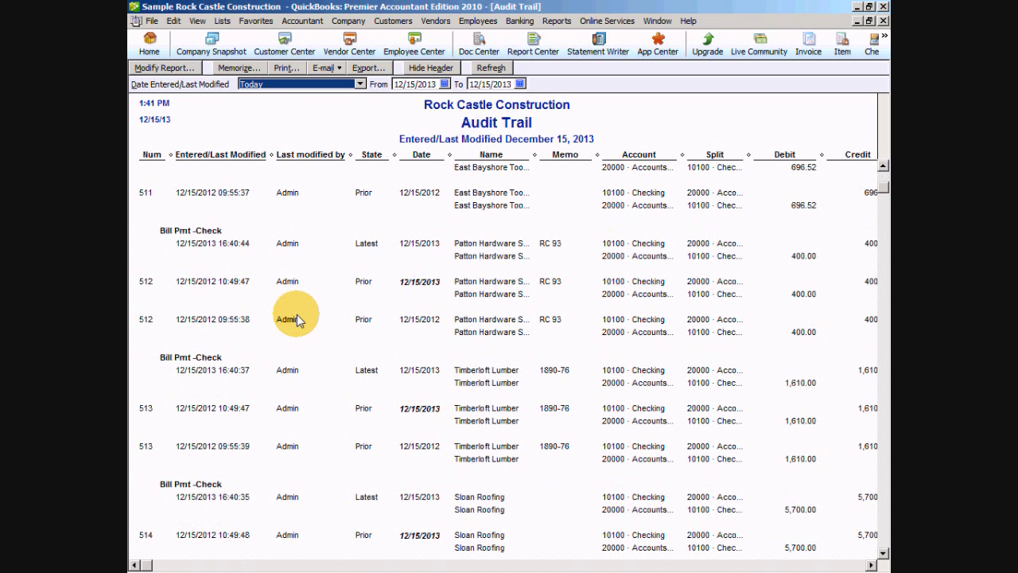
pyautogui.scroll(-4, 299, 321)
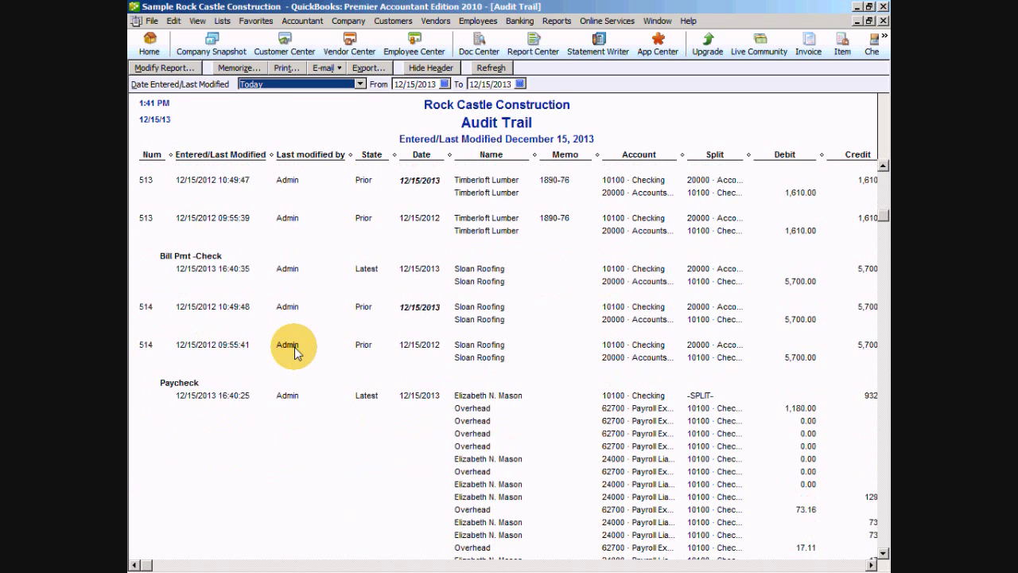
pyautogui.scroll(-3, 294, 349)
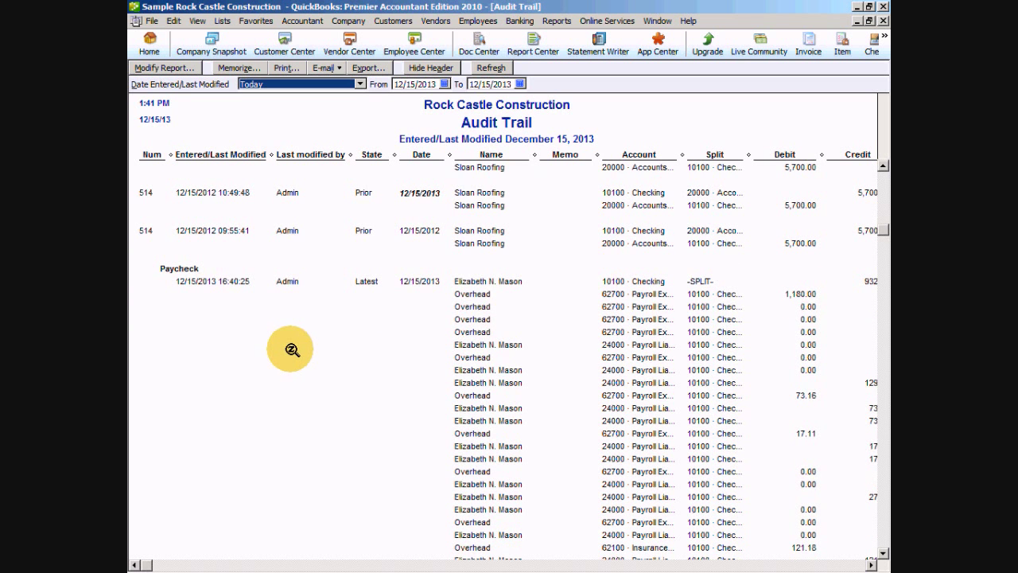
pyautogui.scroll(4, 293, 346)
pyautogui.scroll(7, 291, 337)
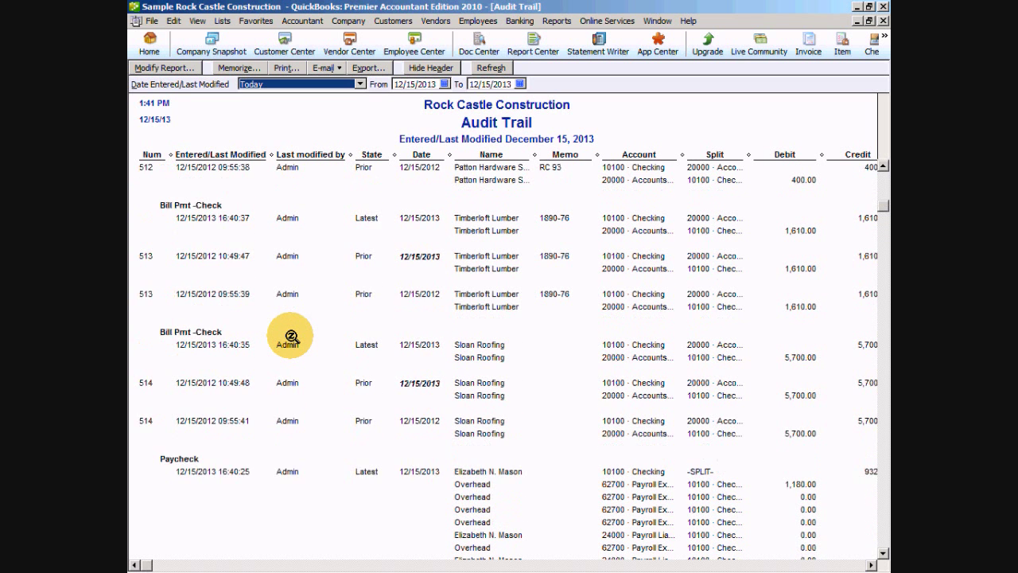